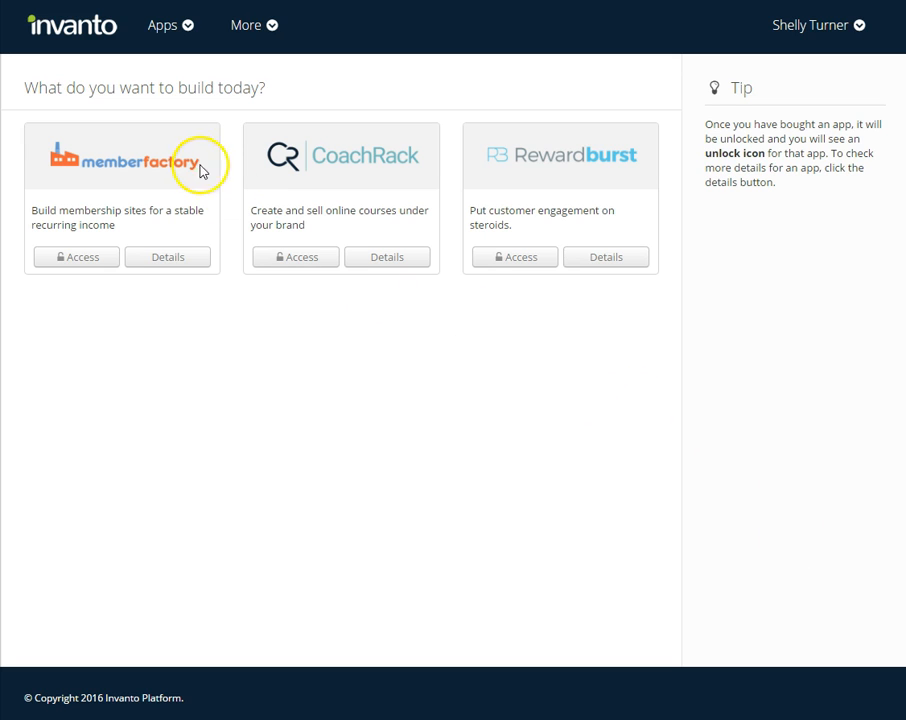
Open MemberFactory from the Invanto home page to list the membership sites
left_click(95, 257)
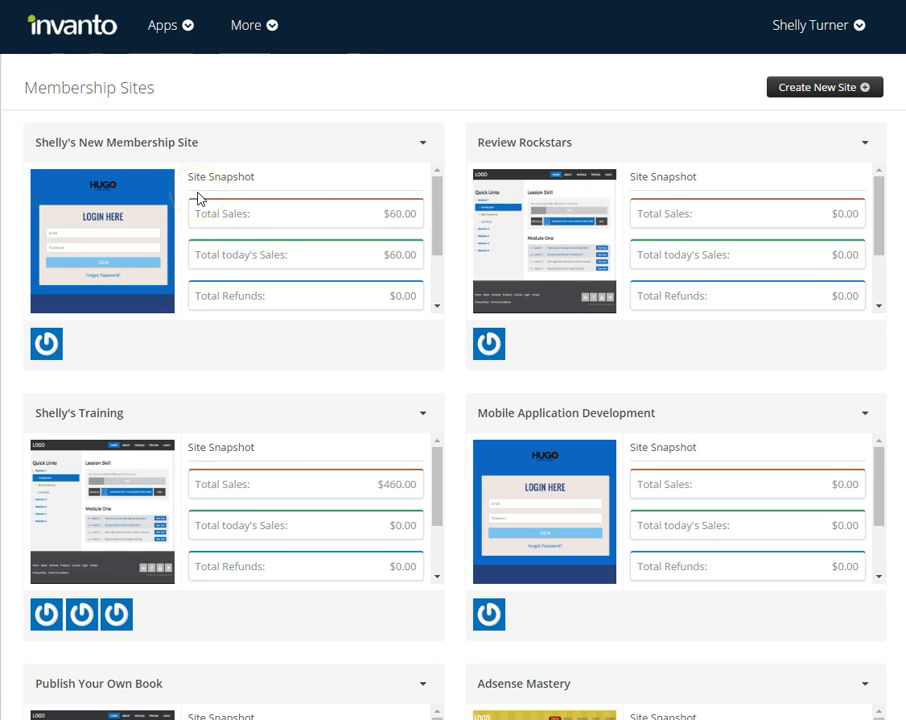
Choose Add Member from the first membership site's actions menu
left_click(423, 145)
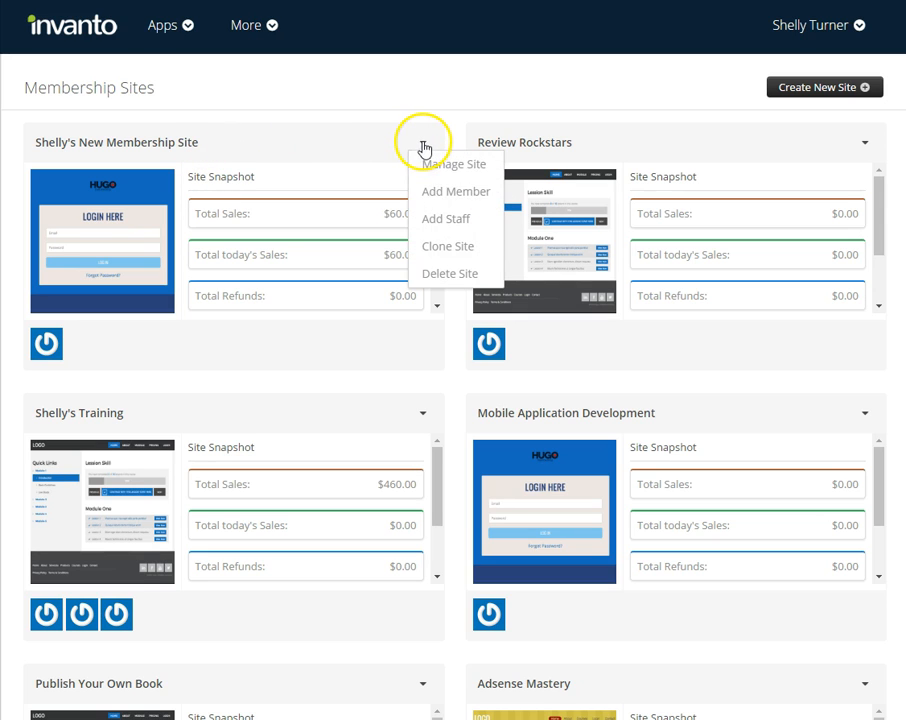
left_click(441, 193)
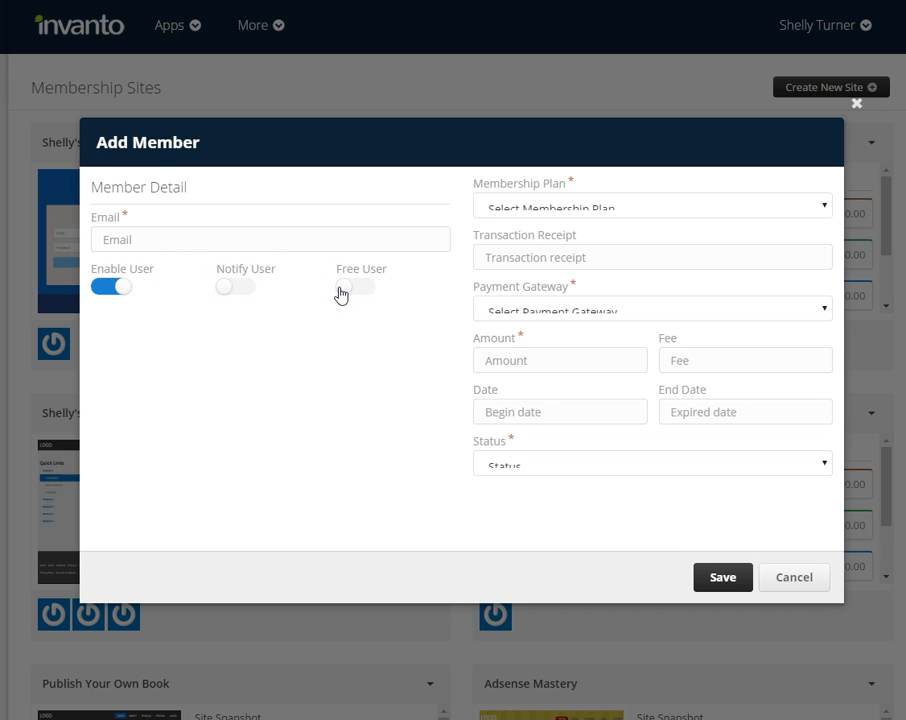
Review the Membership Plan and Payment Gateway options without selecting any
left_click(543, 212)
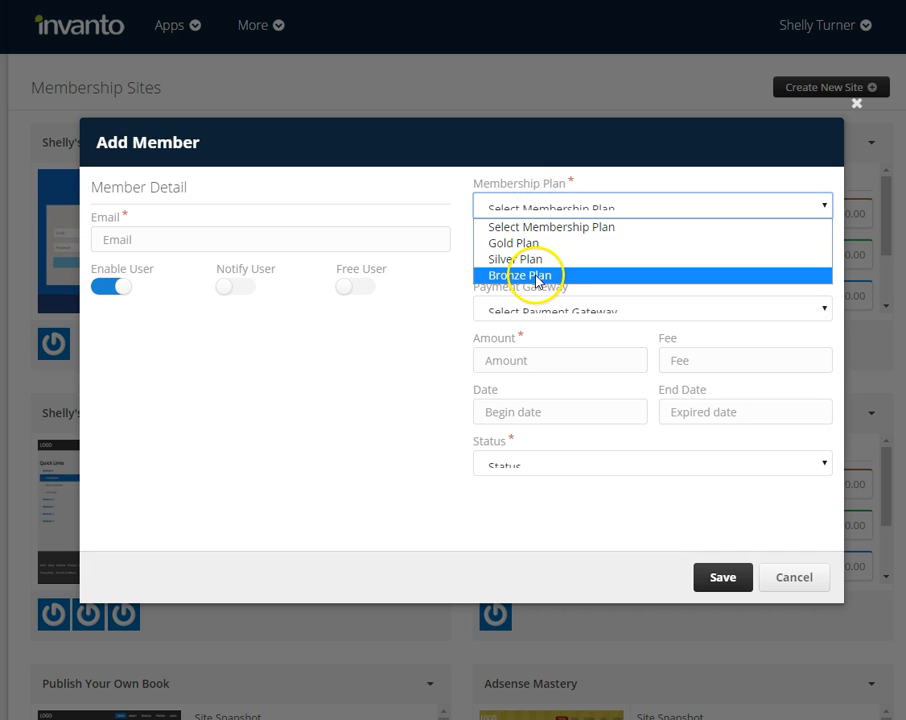
left_click(542, 212)
left_click(540, 257)
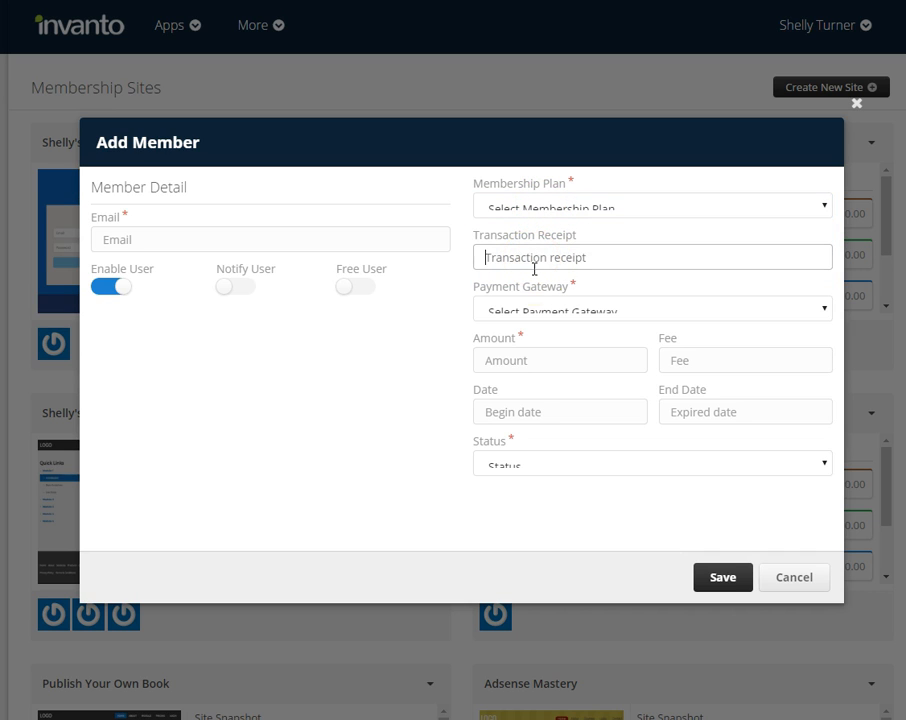
left_click(545, 312)
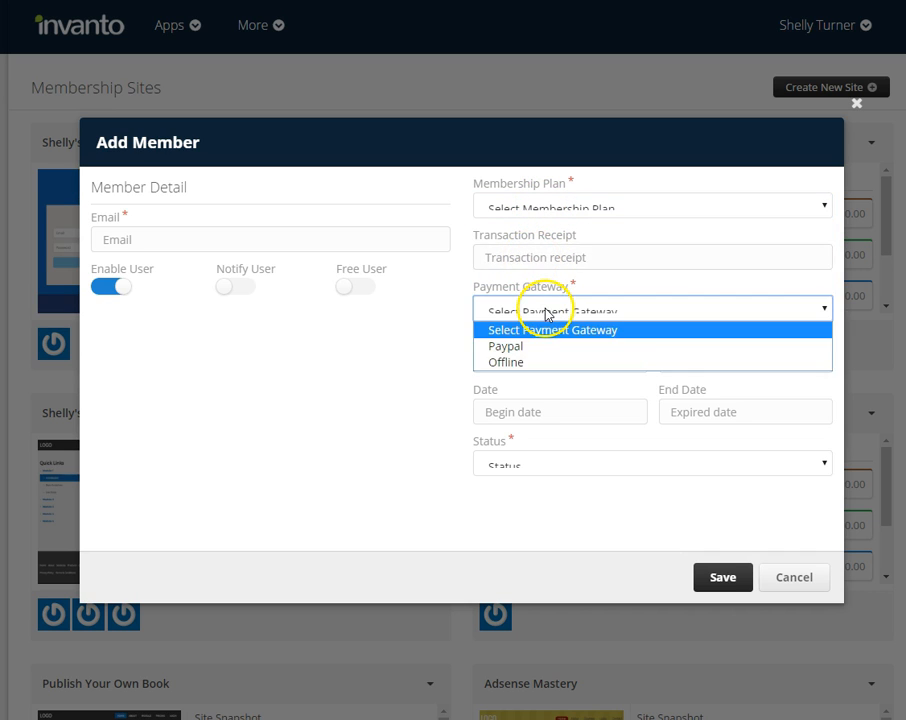
left_click(512, 364)
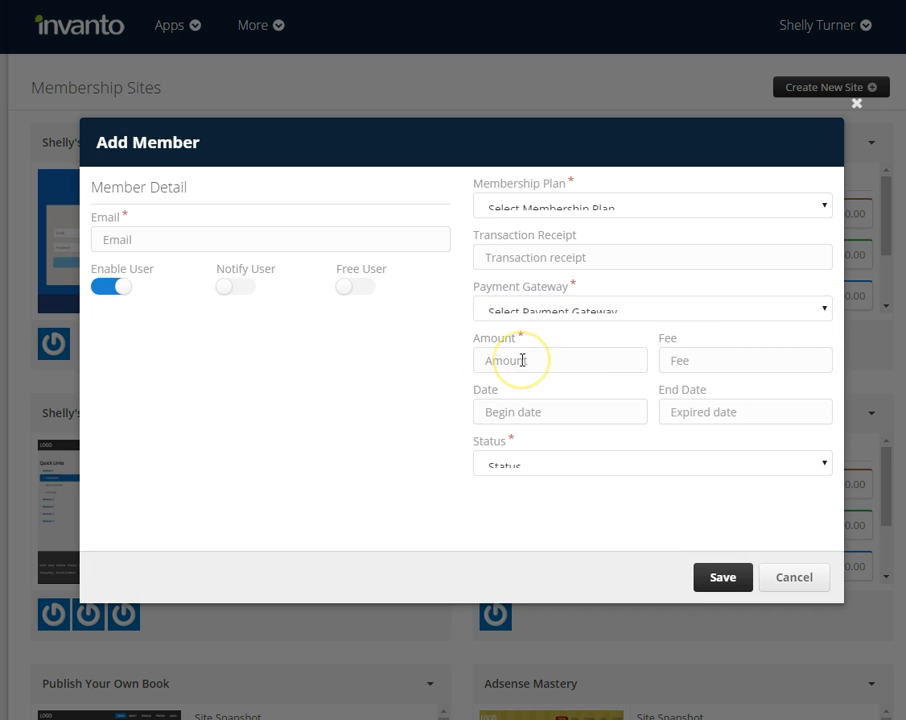
Check the Fee, begin and end date calendars and Status options, then cancel the form
left_click(708, 360)
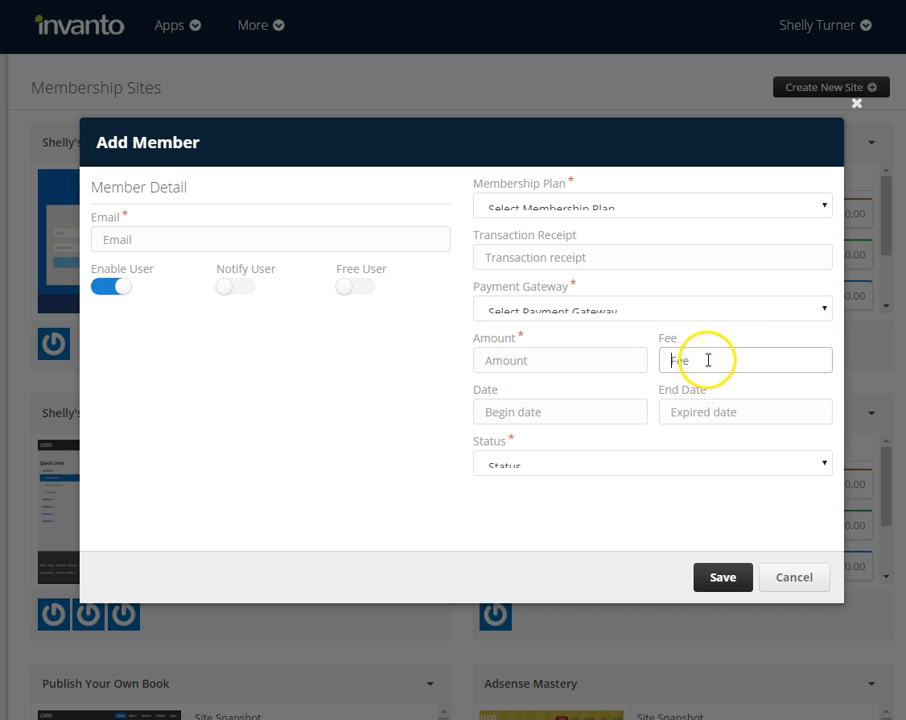
left_click(544, 418)
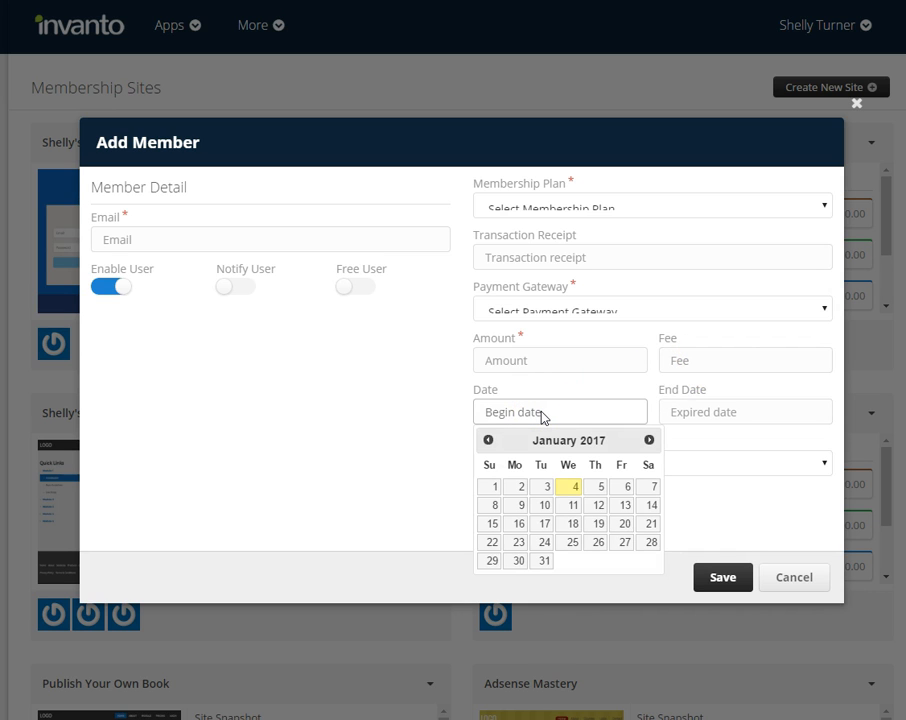
left_click(695, 417)
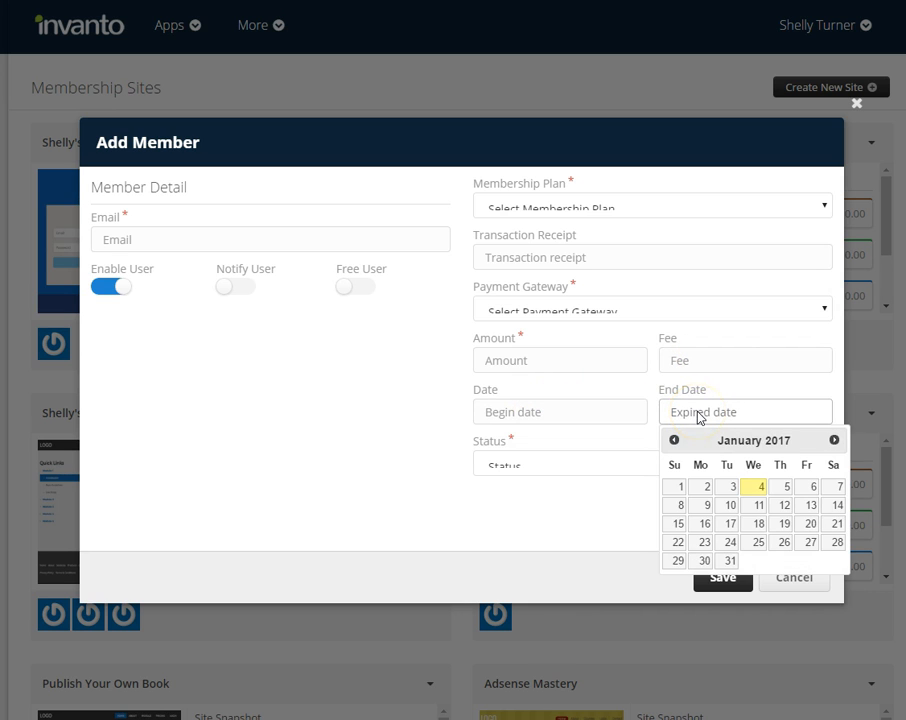
left_click(554, 469)
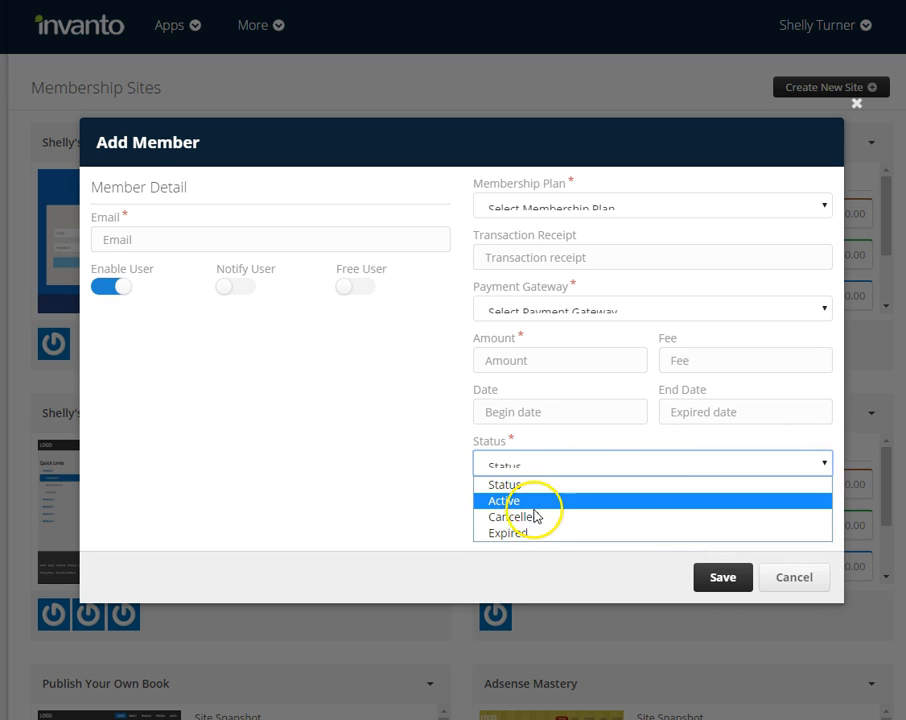
left_click(787, 580)
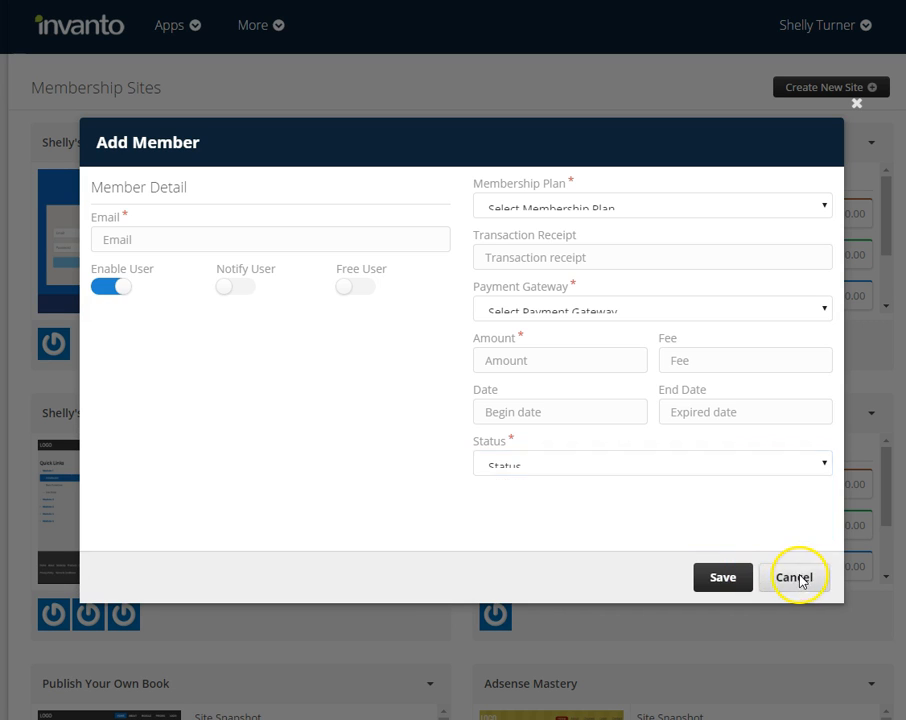
left_click(787, 580)
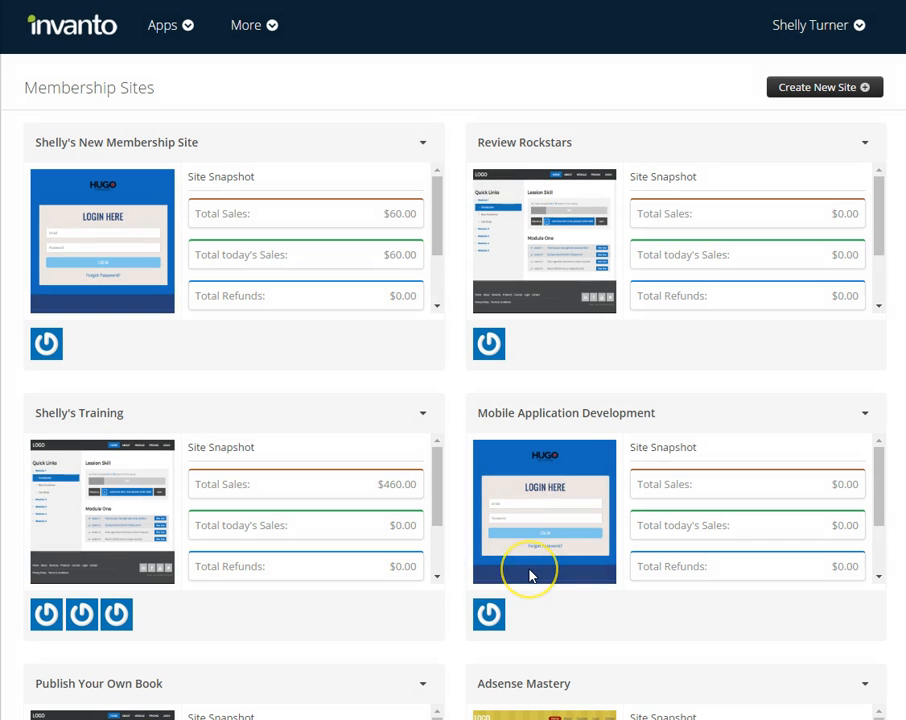
Manage the first site and view its Members List showing one member
left_click(423, 146)
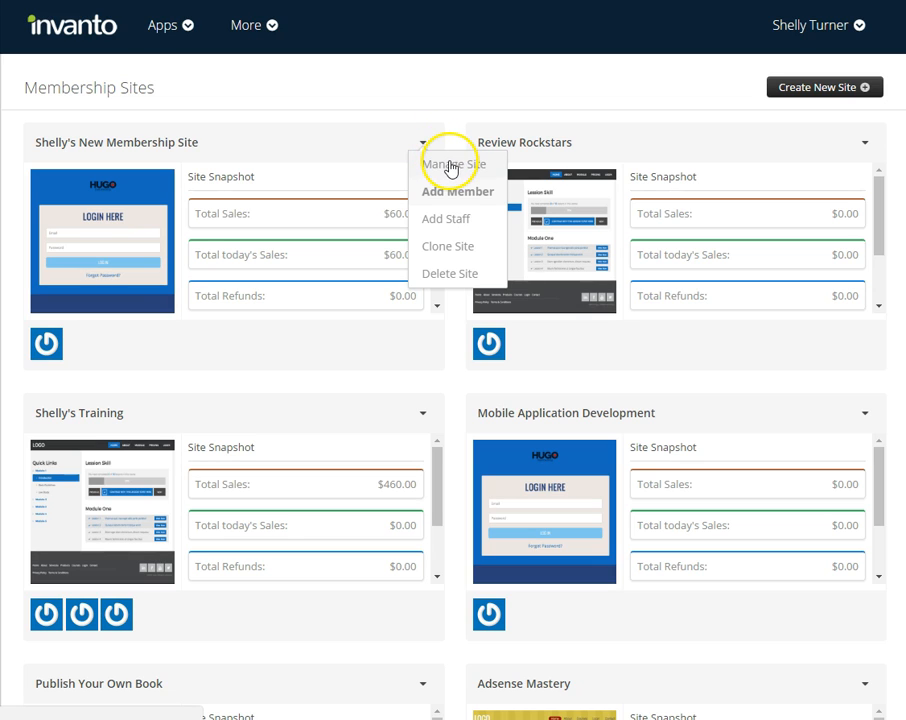
left_click(449, 165)
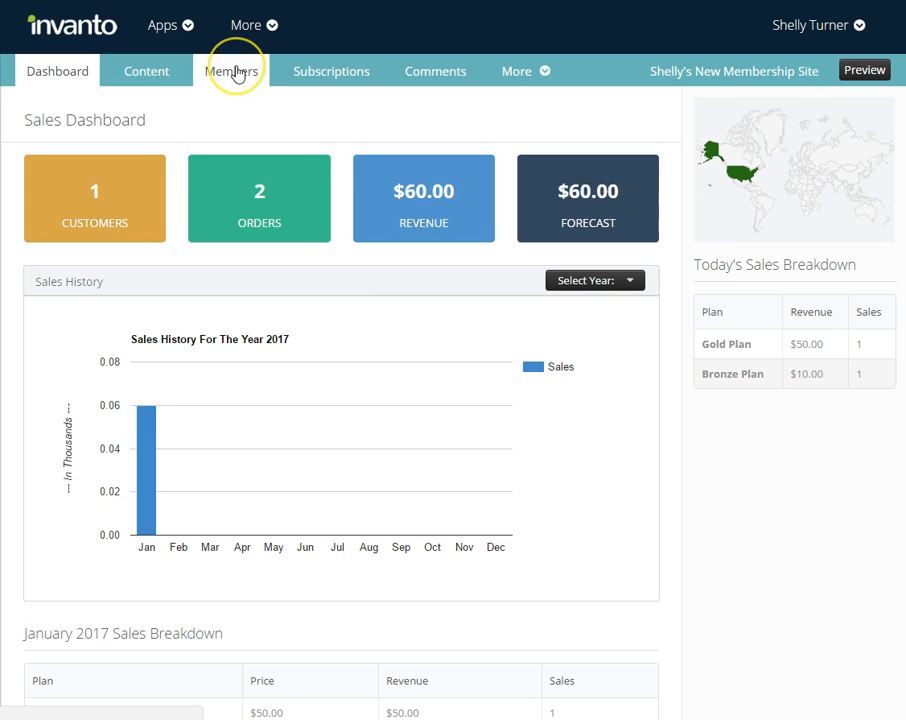
left_click(237, 72)
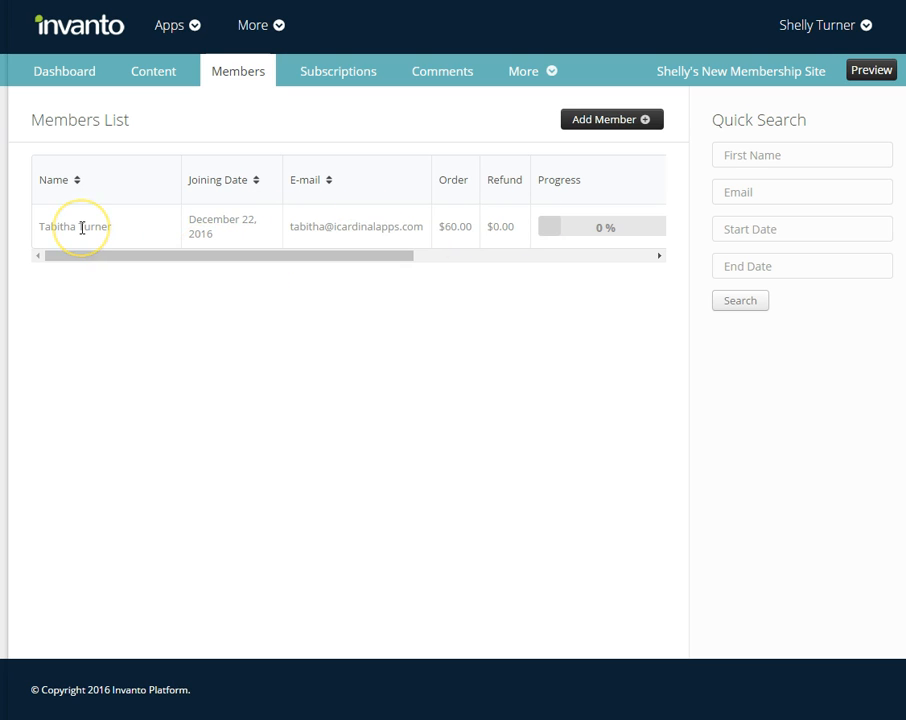
Scroll the members table sideways to show progress, monthly average, Status and Options
left_click_drag(346, 255, 503, 259)
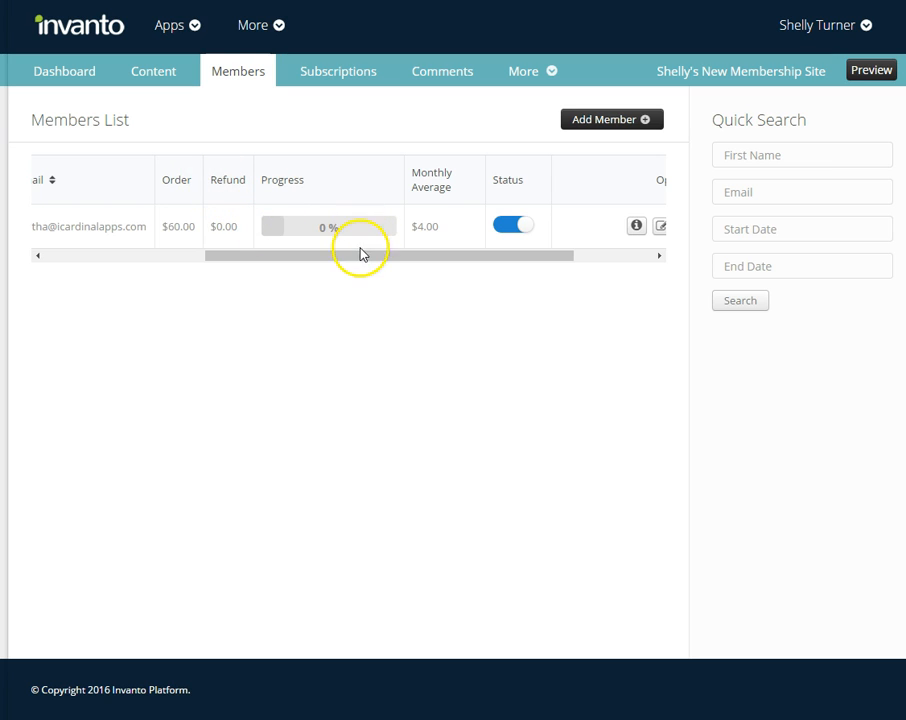
left_click_drag(366, 259, 448, 264)
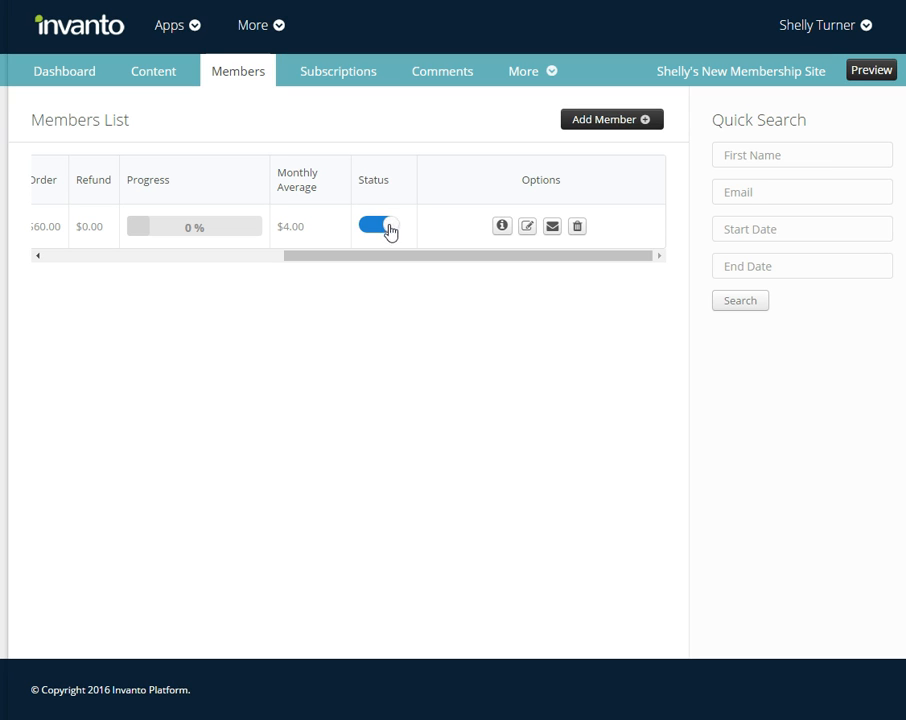
left_click(502, 227)
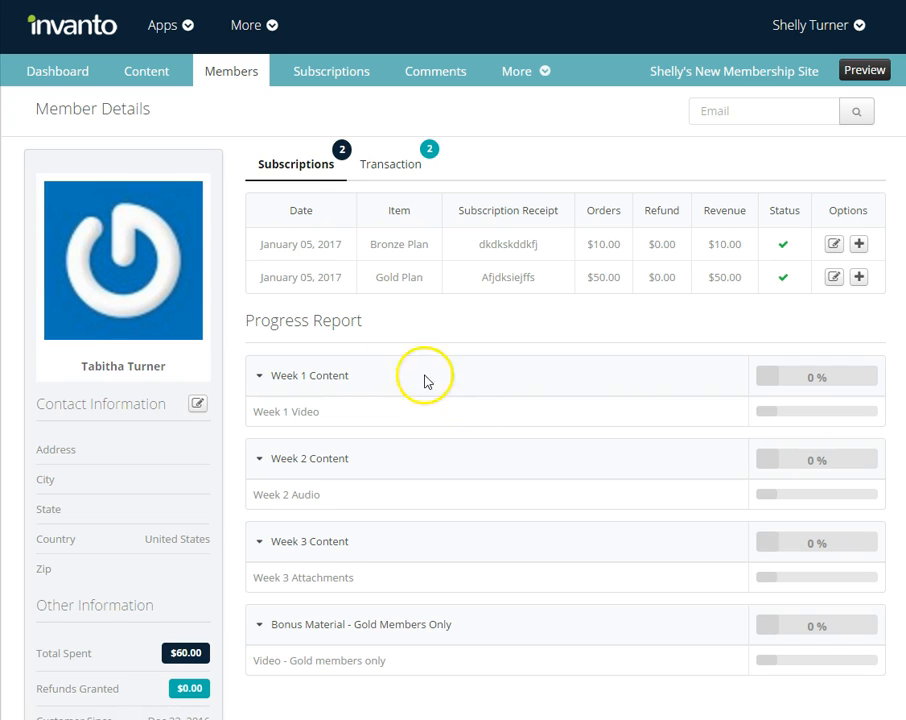
left_click(410, 172)
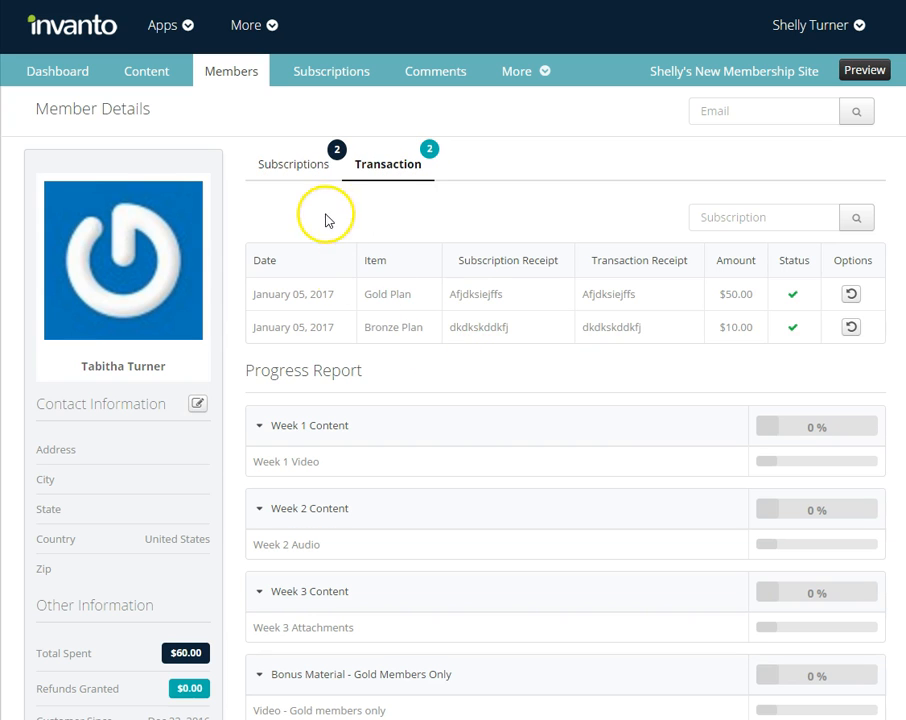
scroll(465, 461, "down", 2)
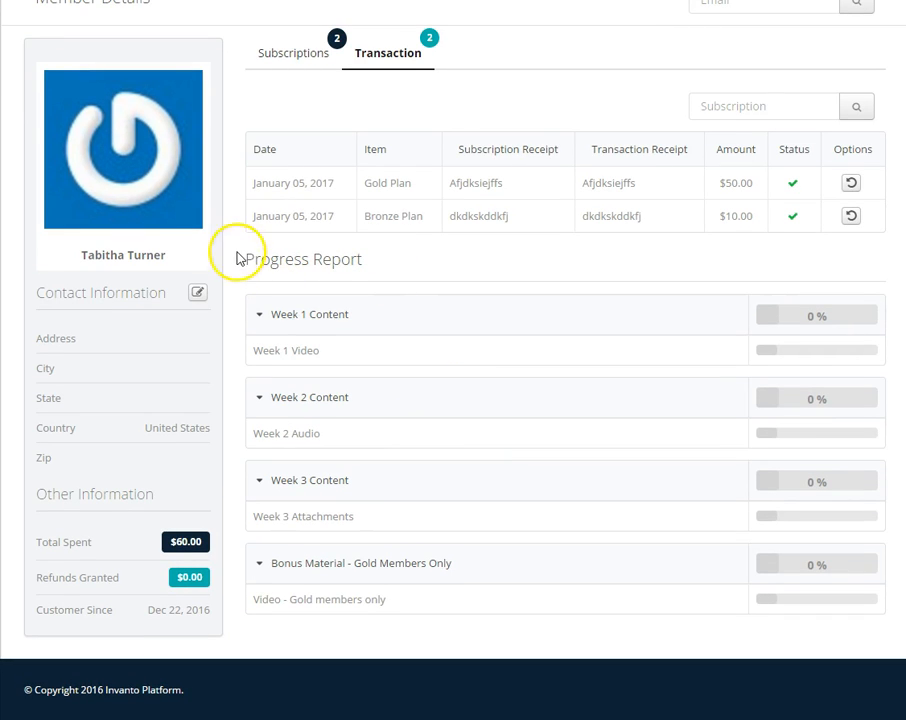
left_click(293, 60)
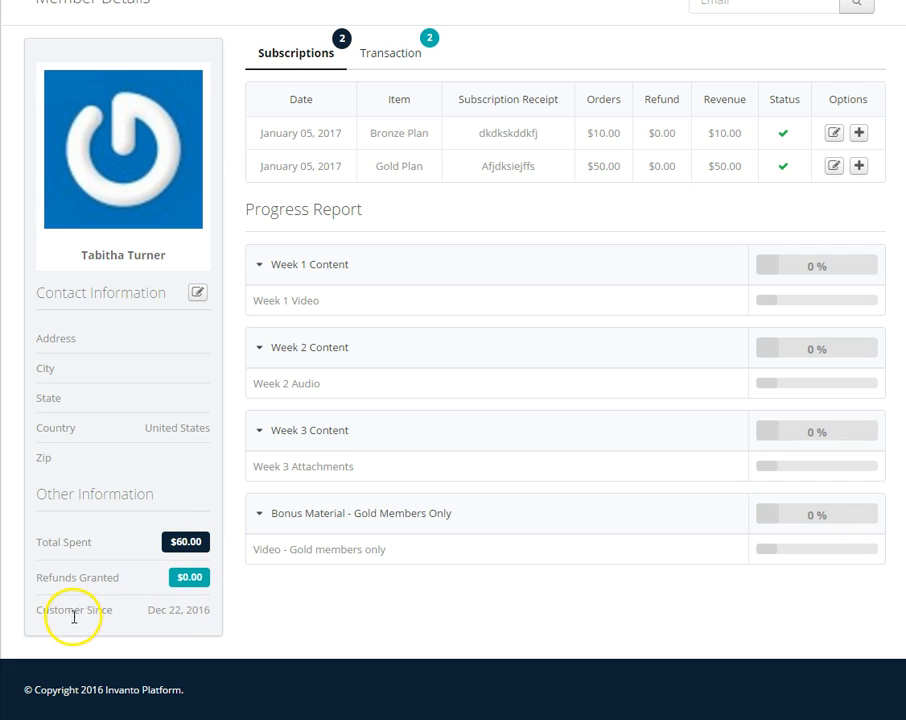
scroll(400, 555, "up", 1)
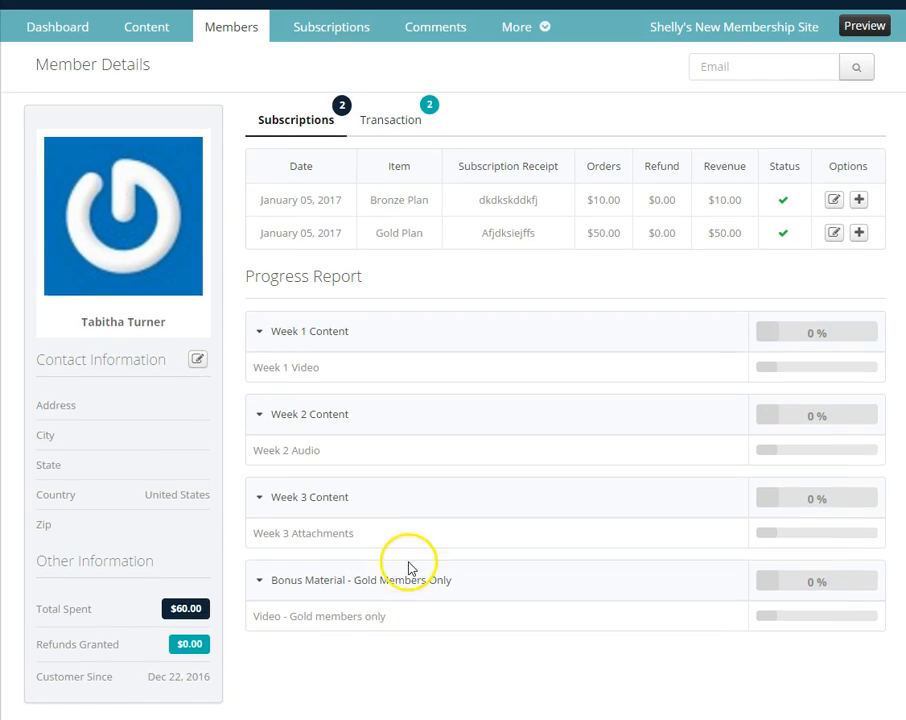
scroll(408, 567, "up", 1)
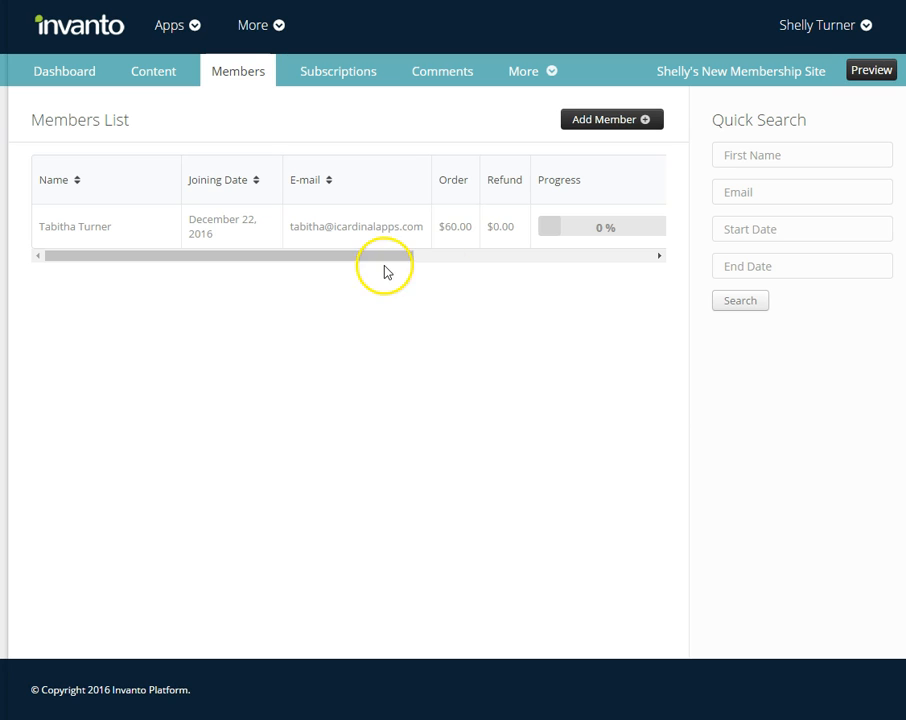
left_click_drag(382, 262, 639, 257)
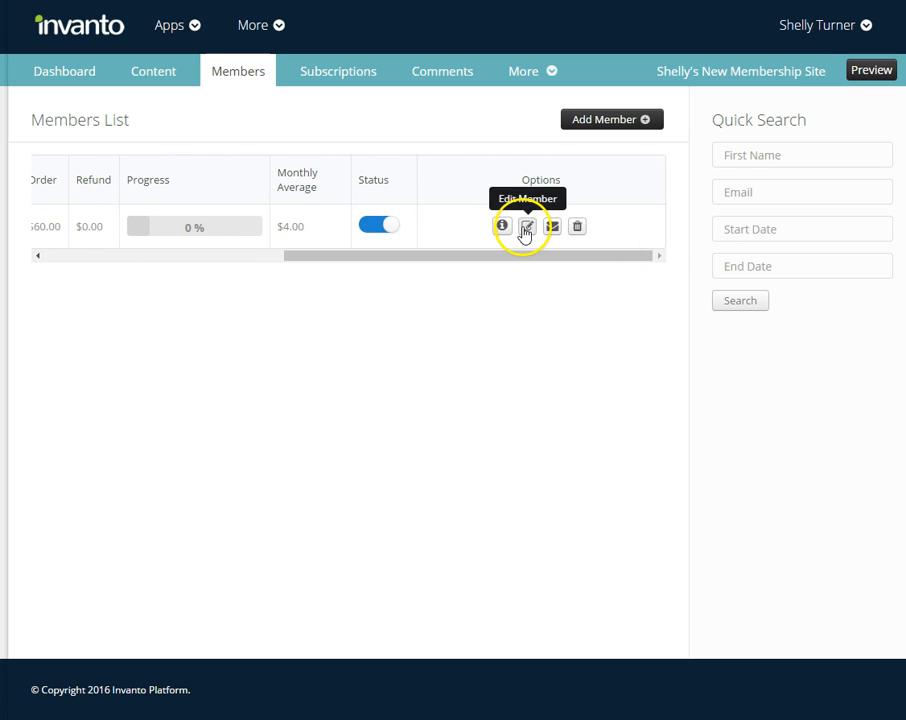
Save the member's Edit Member form with Enable left on, then scroll the Members List
left_click(526, 228)
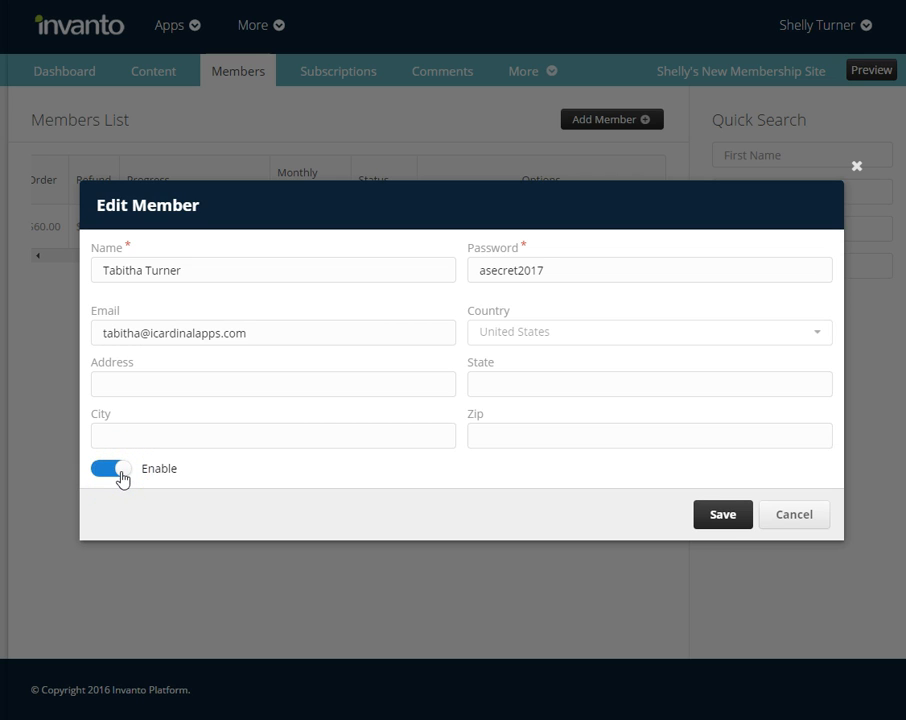
left_click(717, 520)
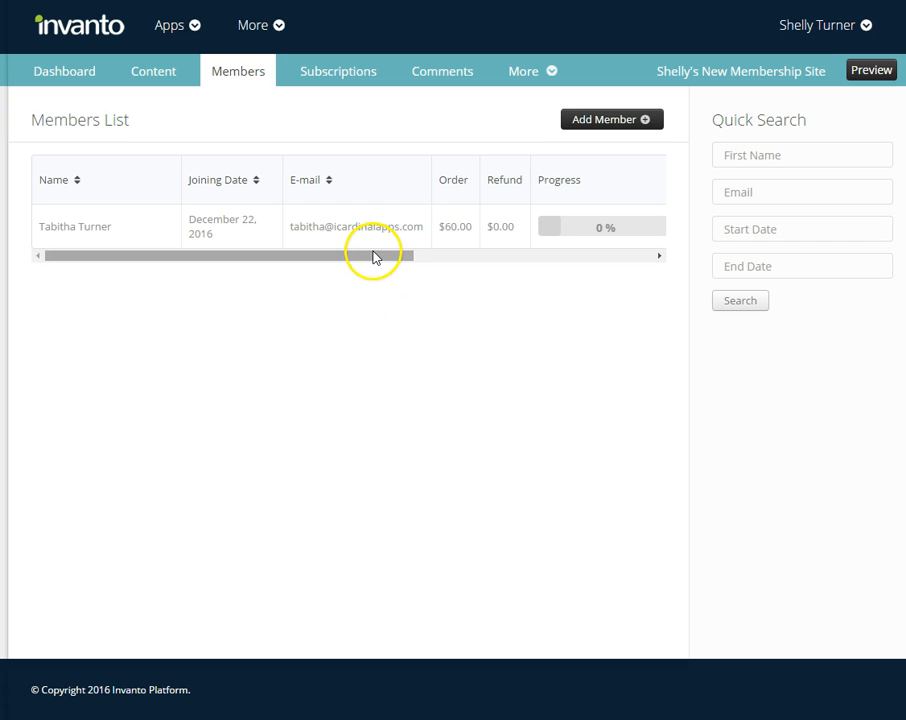
left_click_drag(370, 254, 641, 255)
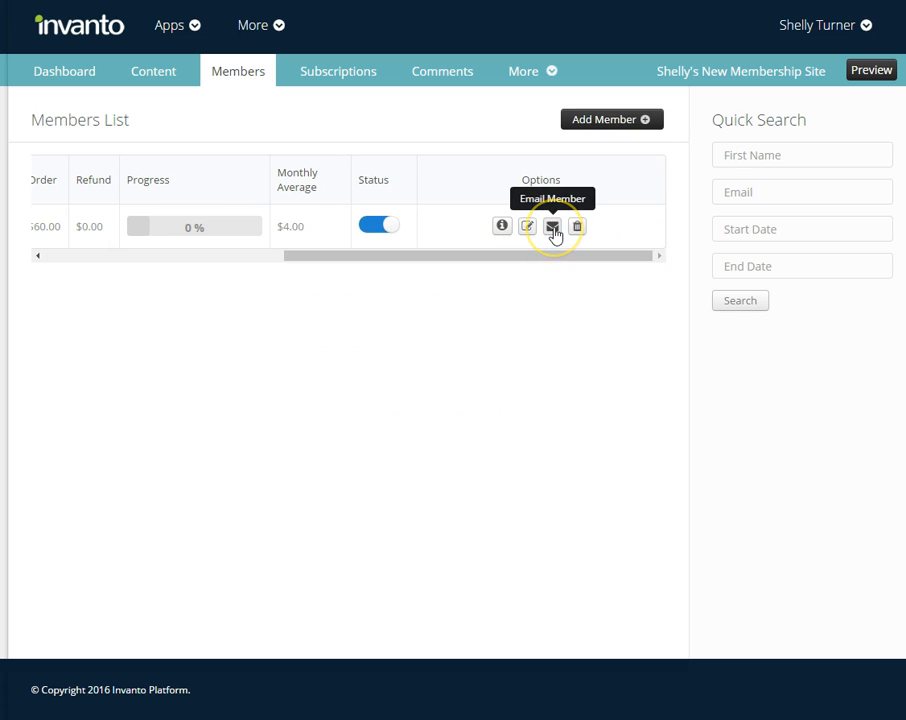
left_click(553, 228)
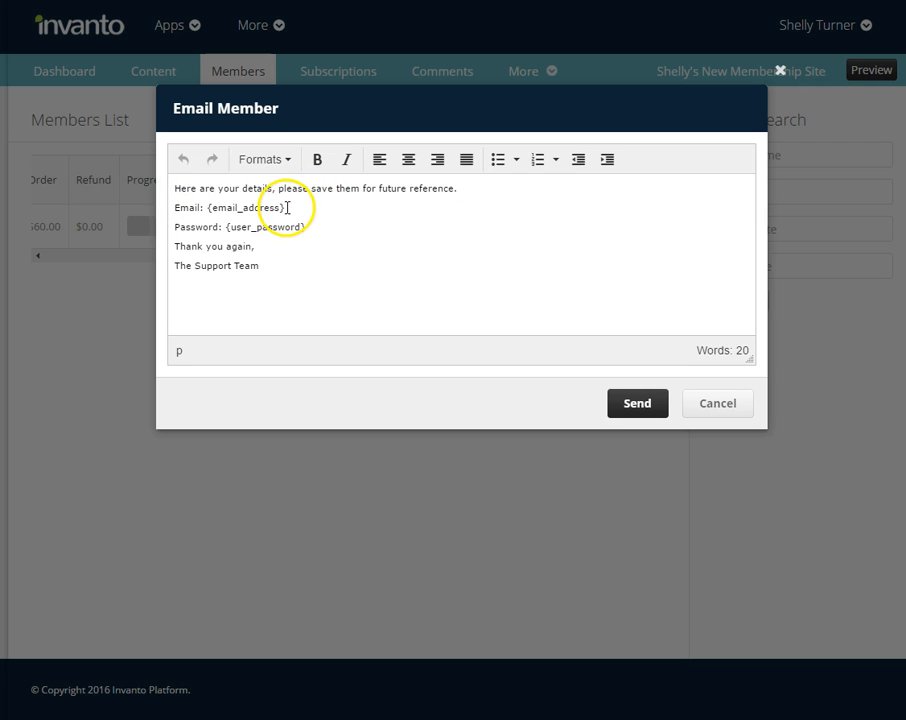
left_click_drag(288, 207, 208, 209)
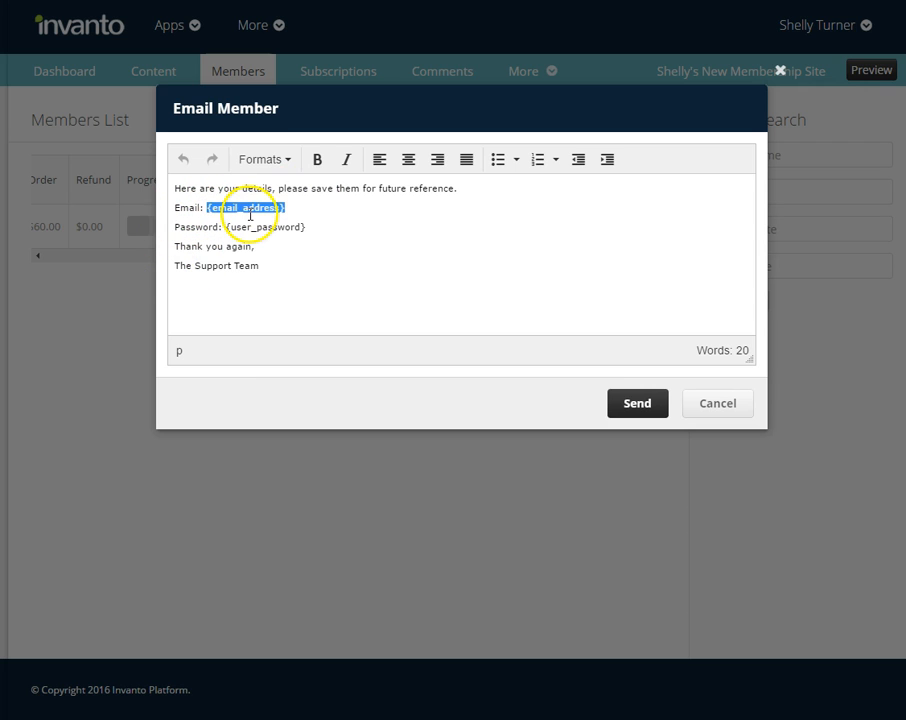
left_click_drag(310, 227, 222, 226)
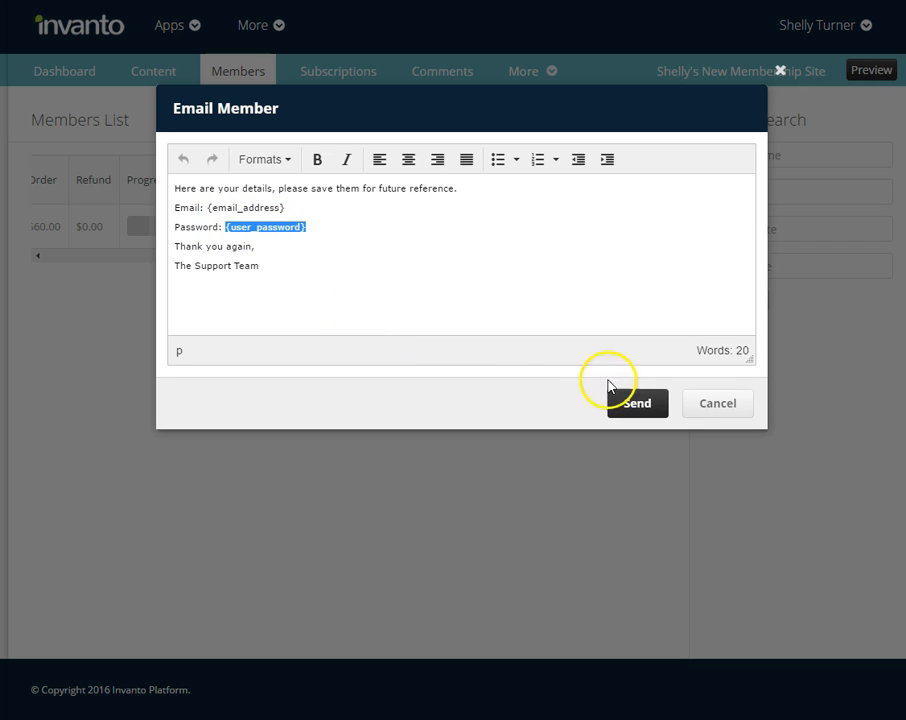
left_click(712, 404)
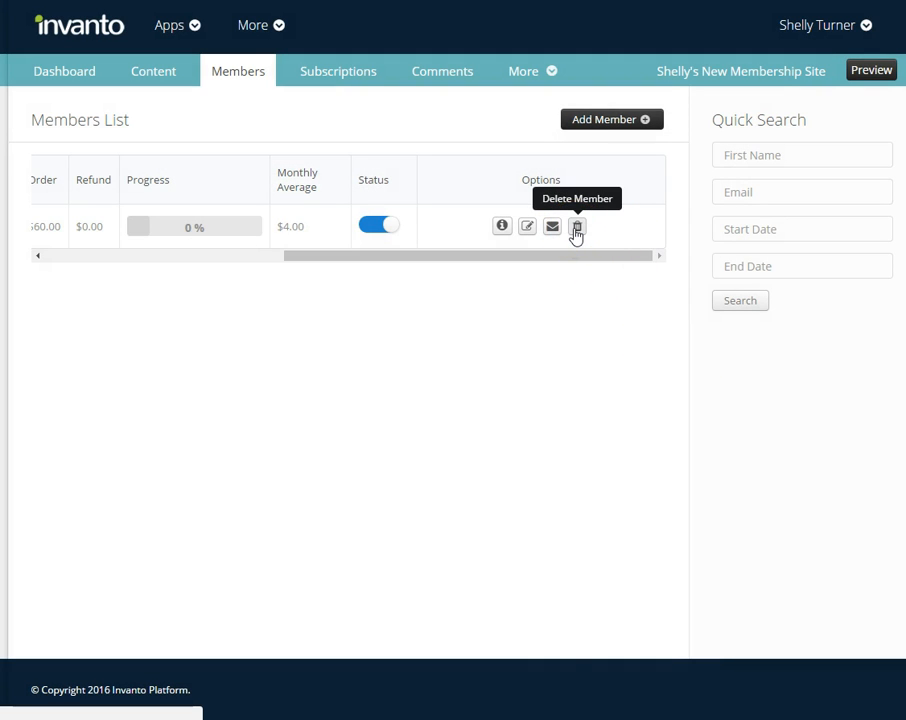
left_click(388, 229)
left_click(370, 232)
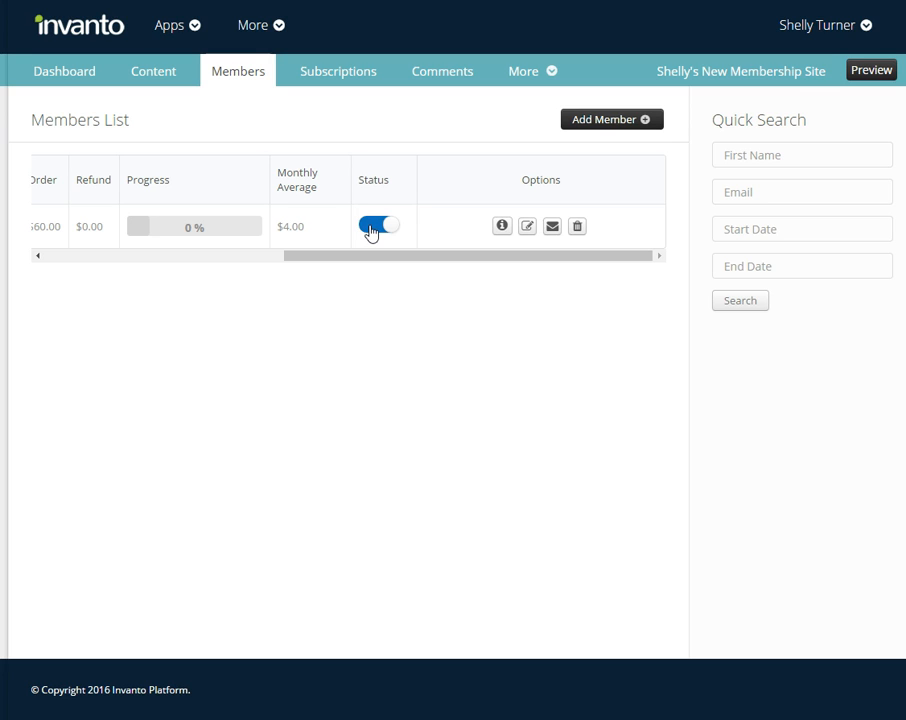
left_click(606, 122)
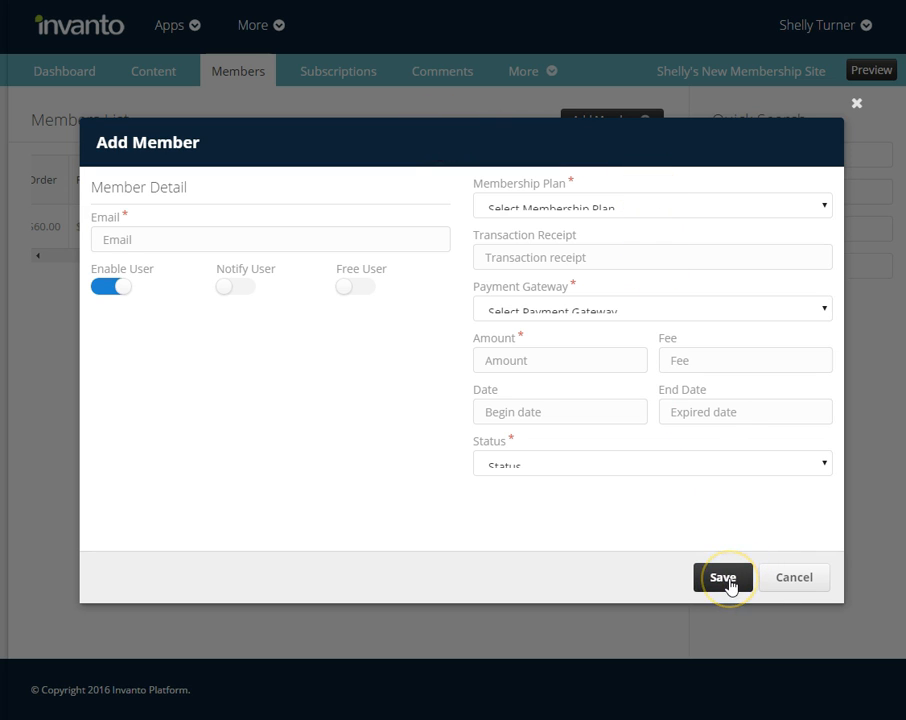
left_click(794, 578)
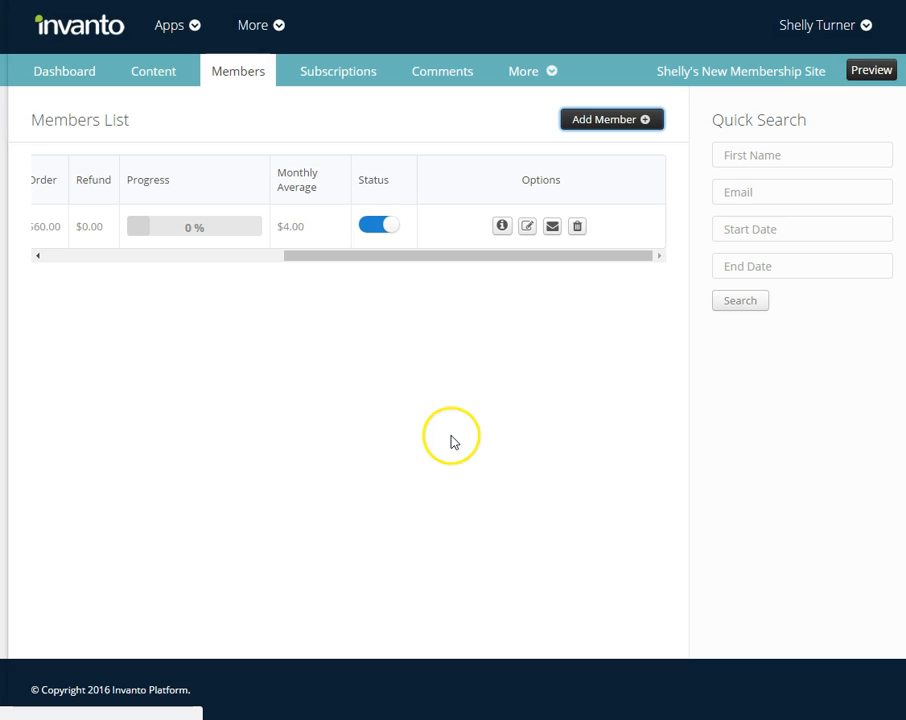